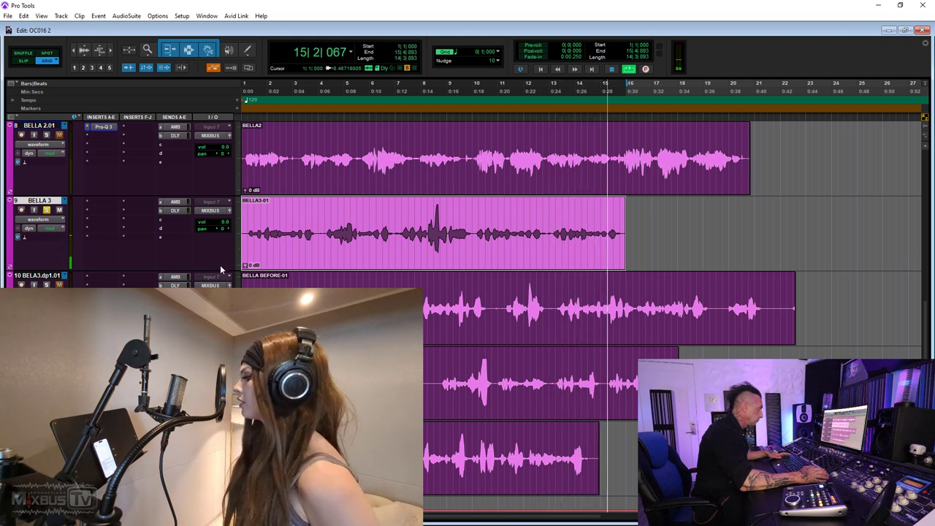
Step: Stop the current playback, then select and audition the BELLA5-01 clip on track 11
key("space")
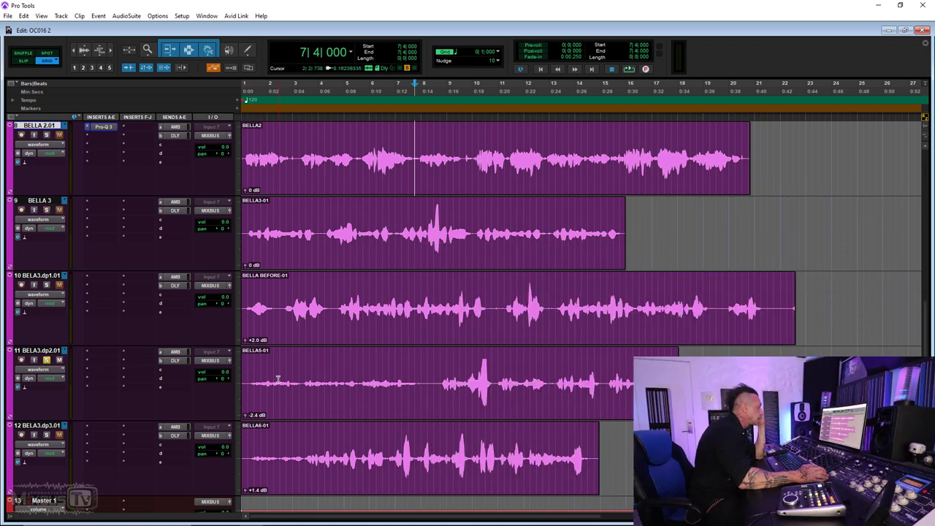
left_click(396, 397)
key("space")
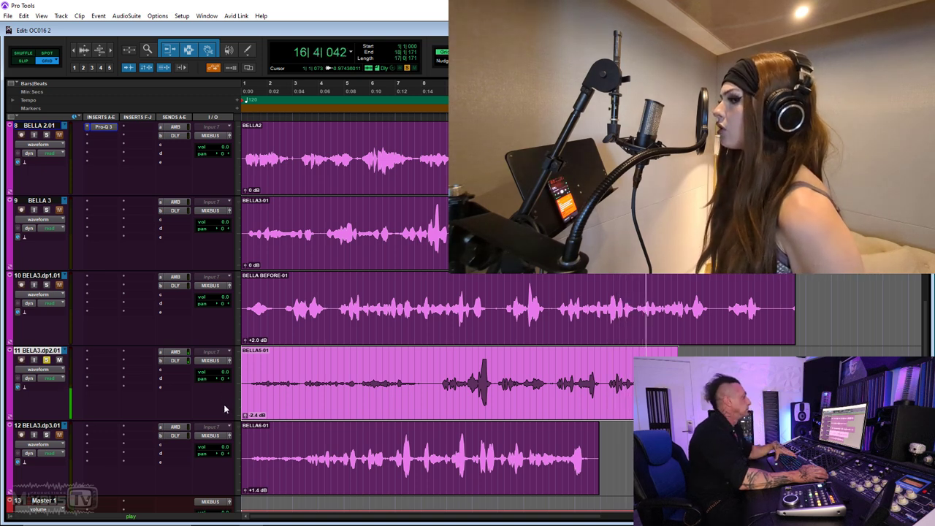
key("space")
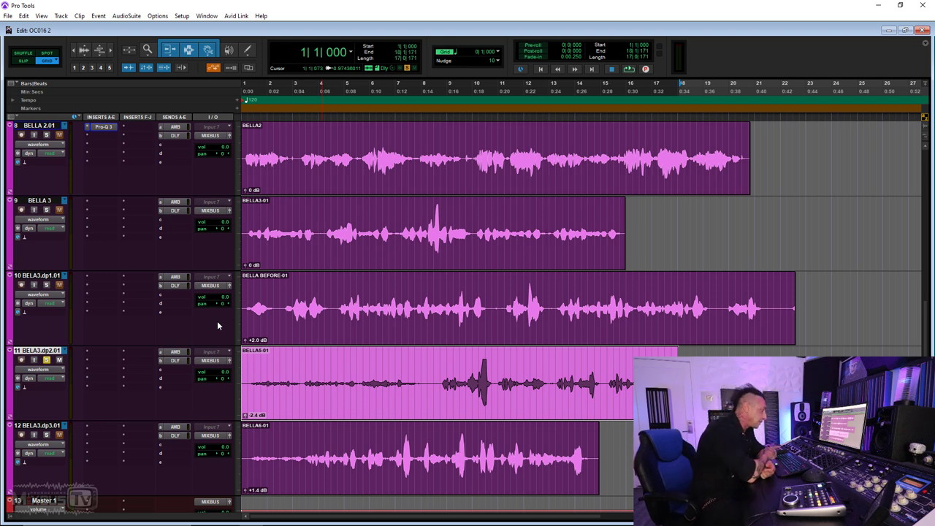
Step: Select the louder passage of BELLA5-01 from 8|2|000 to 13|1|000 and play it back
key("KP_Decimal")
key("KP_1")
key("KP_Decimal")
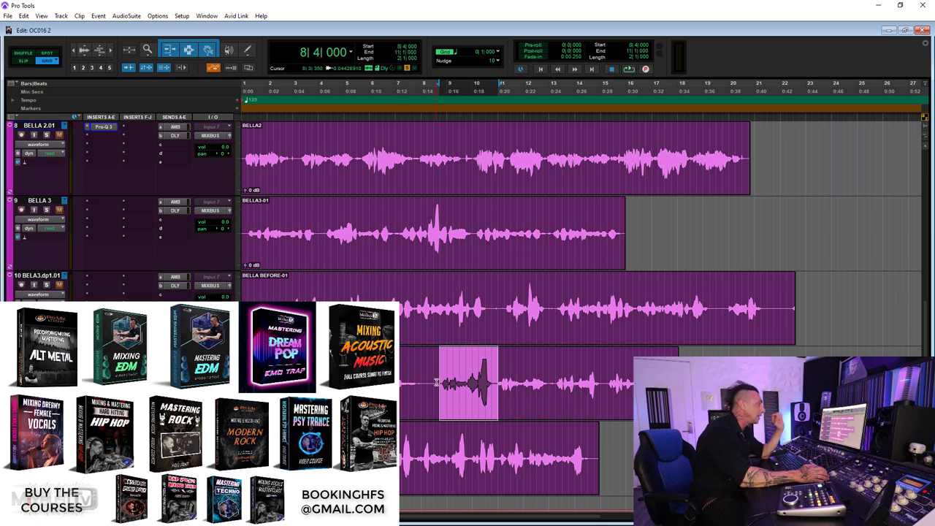
left_click_drag(428, 381, 551, 380)
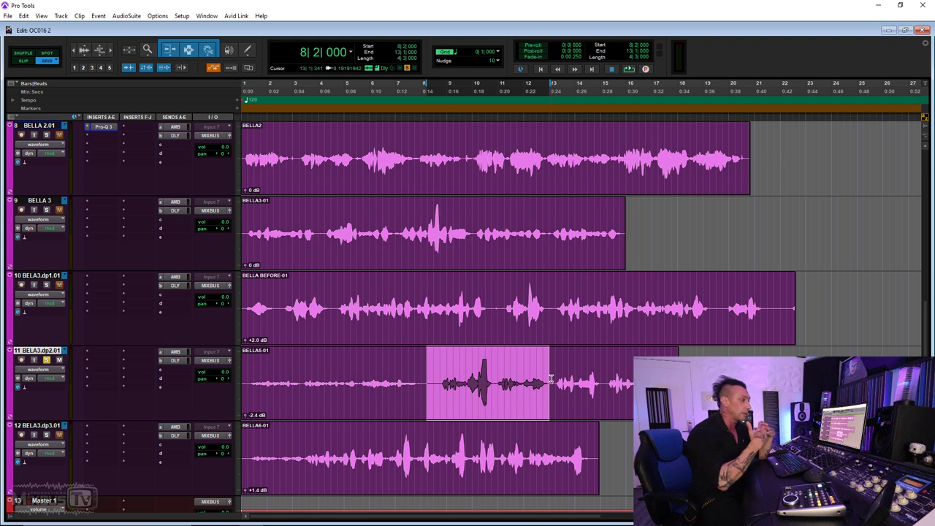
key("space")
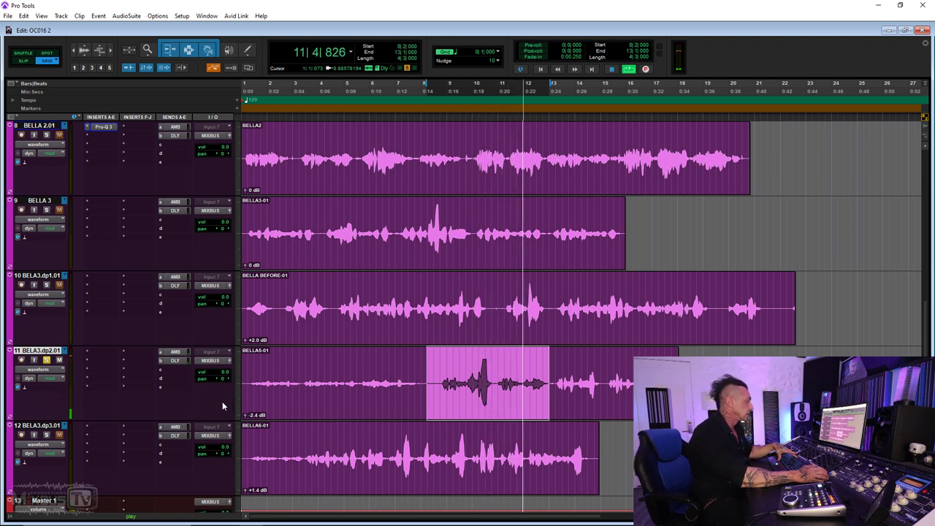
key("space")
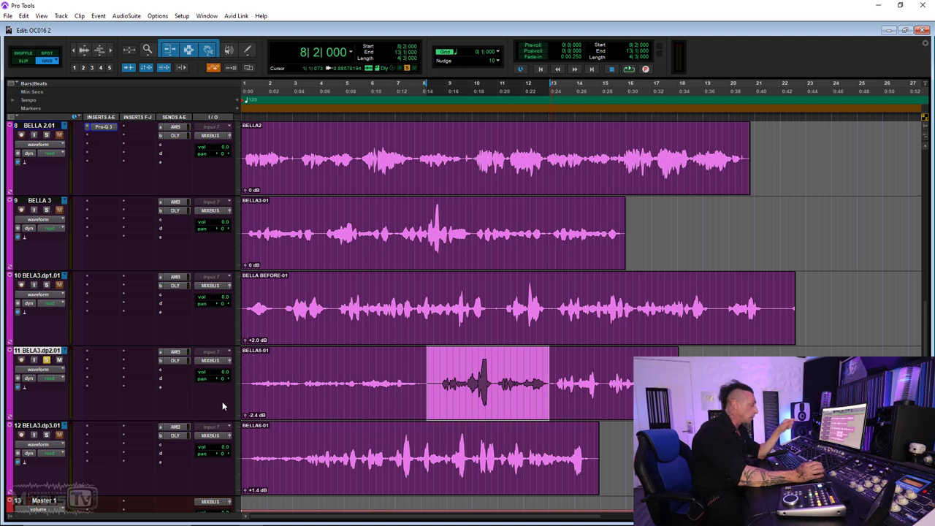
Step: Insert the Arousor compressor on track 11 and set its input to -4.00 while the passage plays
left_click(109, 356)
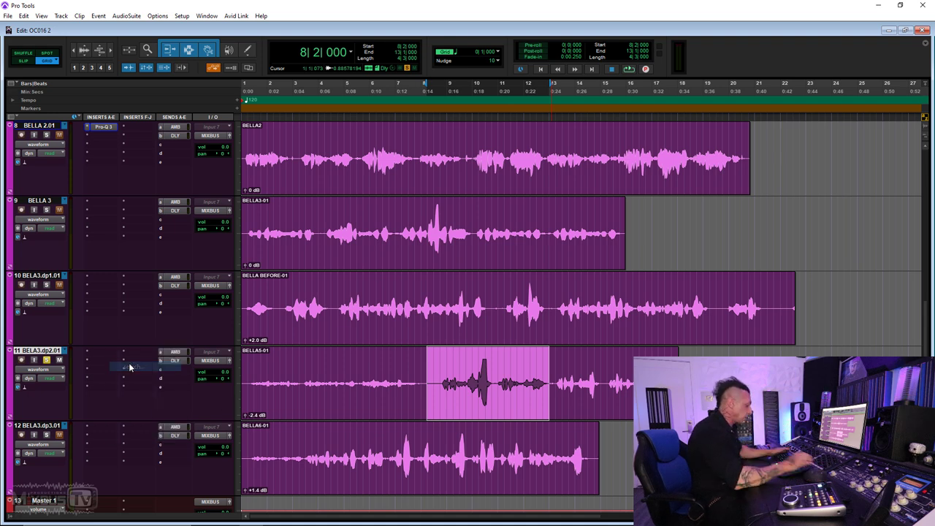
type("OPA")
left_click(131, 366)
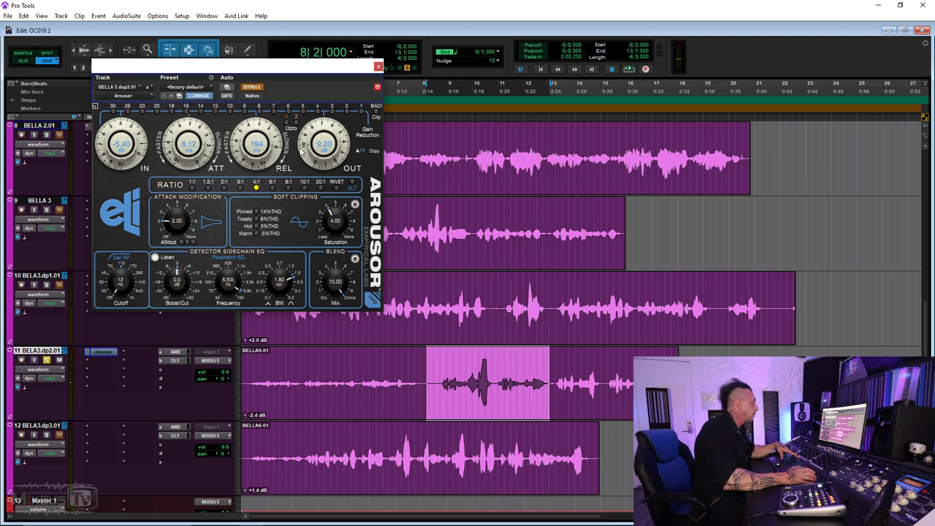
key("space")
left_click_drag(134, 154, 133, 144)
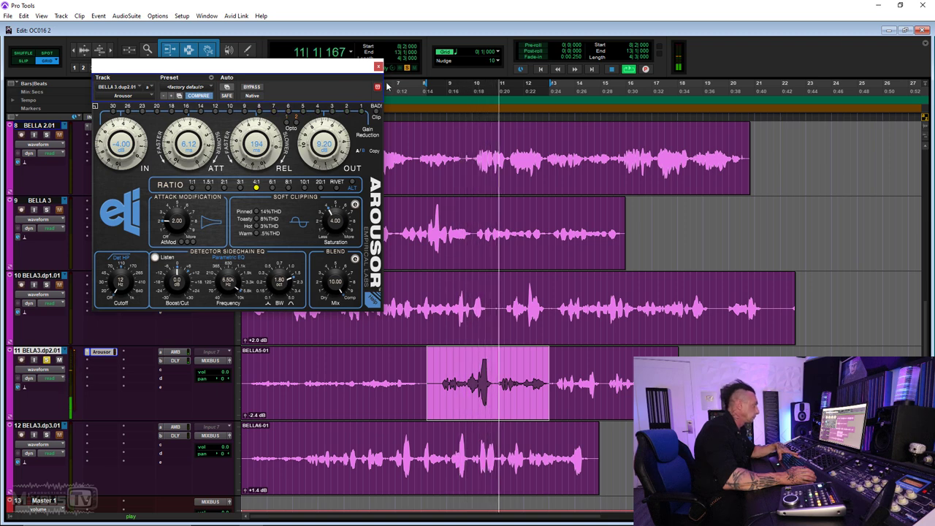
left_click_drag(376, 70, 371, 71)
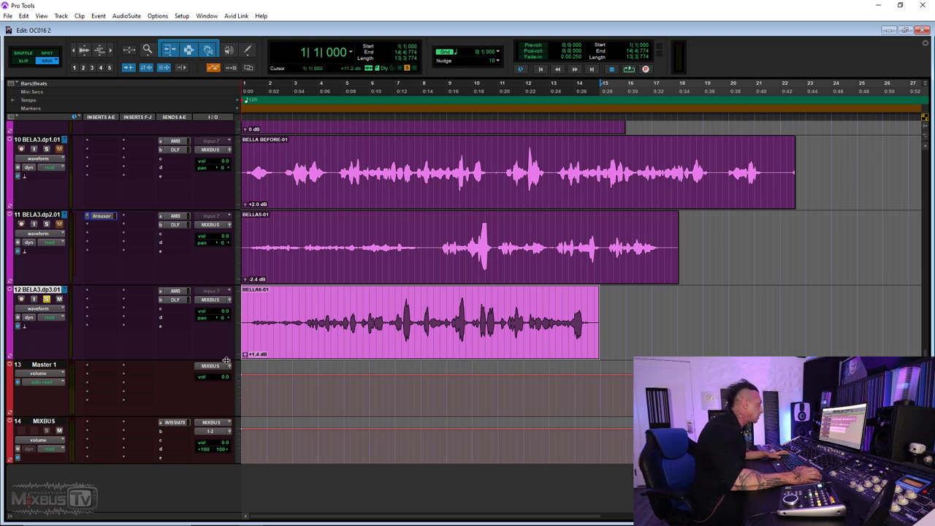
Step: Make track 12 taller and audition the quiet opening of BELLA6-01 from 1|1|000 to 3|3|000
left_click_drag(226, 360, 225, 387)
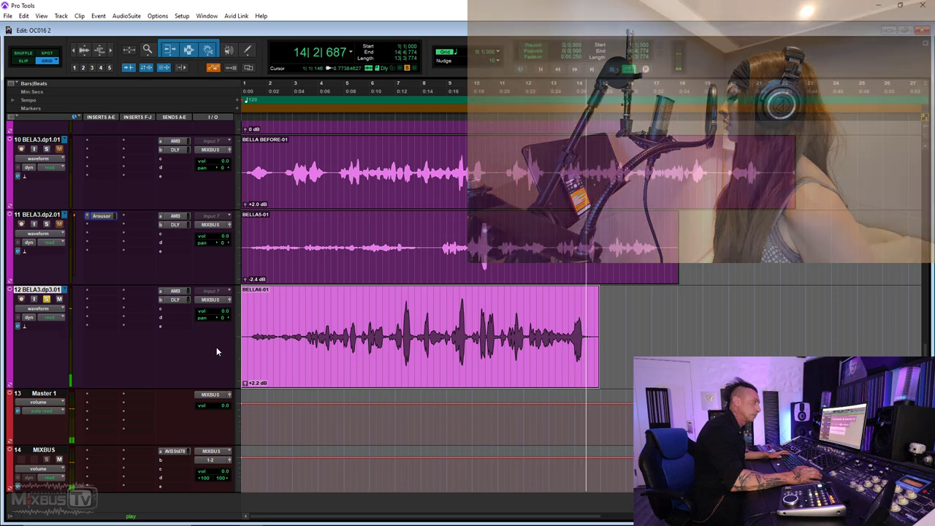
key("space")
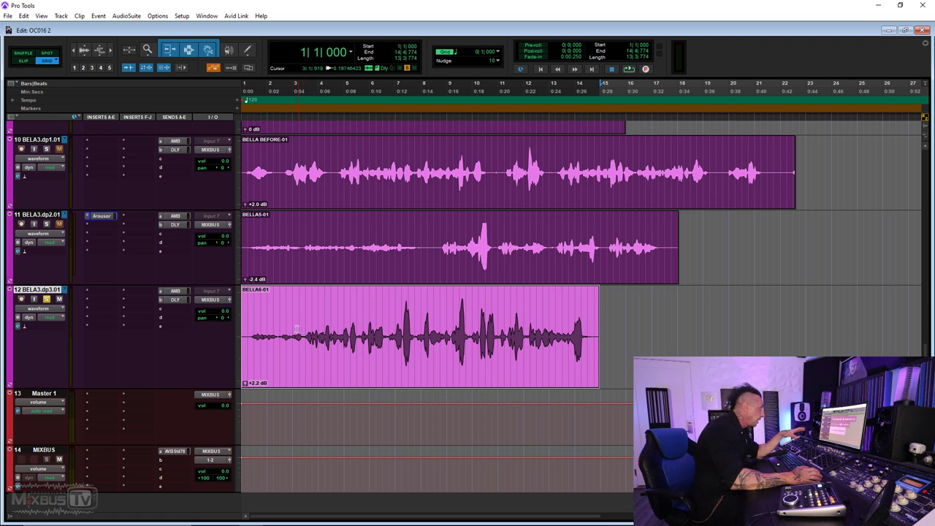
left_click_drag(304, 329, 241, 333)
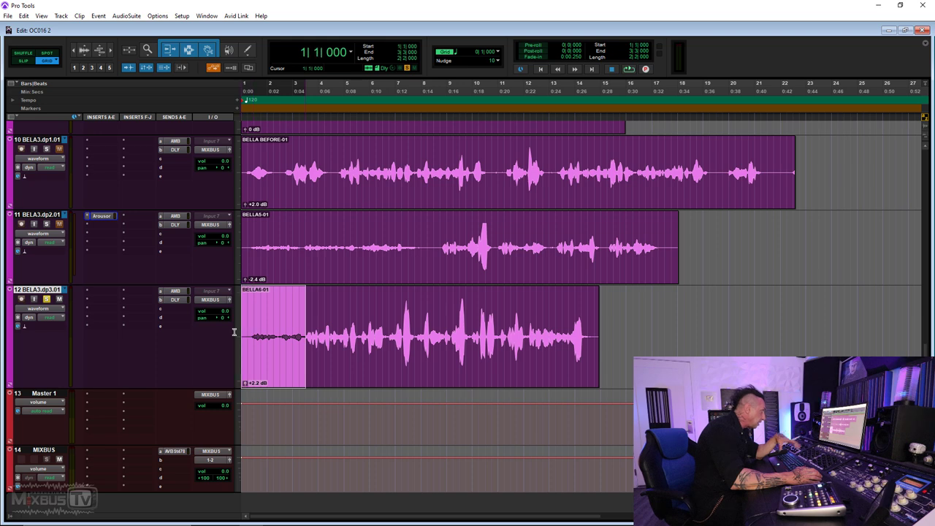
key("space")
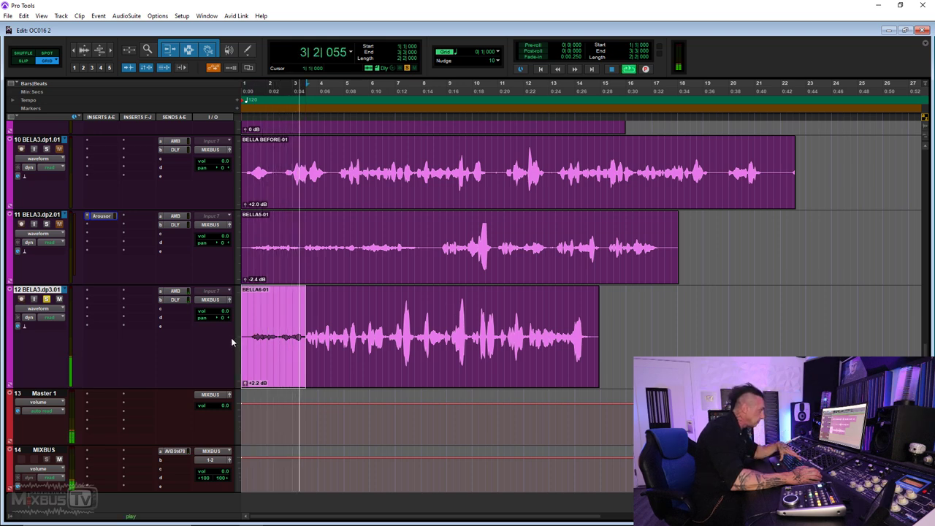
key("space")
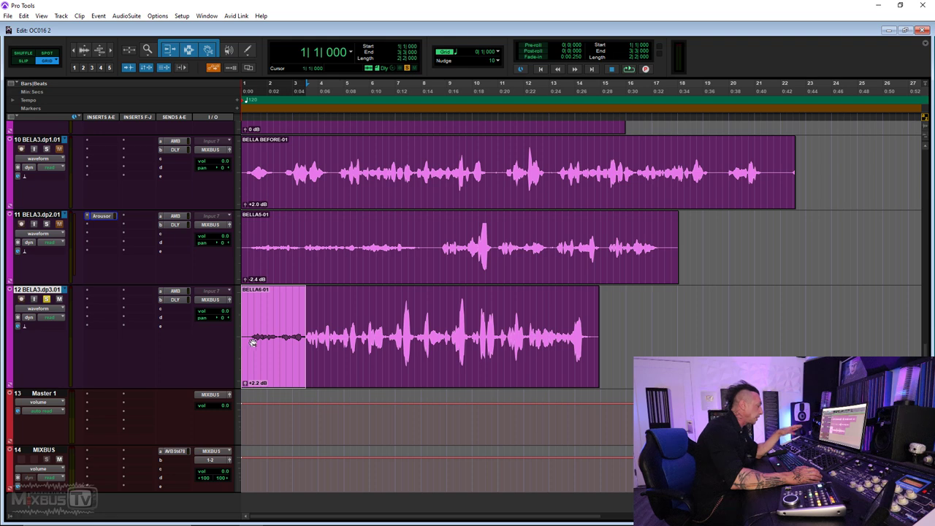
Step: Select BELLA6-01 from 3|3|000 to 14|3|000 and move the Arousor insert from track 11 to track 12
left_click_drag(302, 324, 531, 336)
left_click(589, 336, "shift")
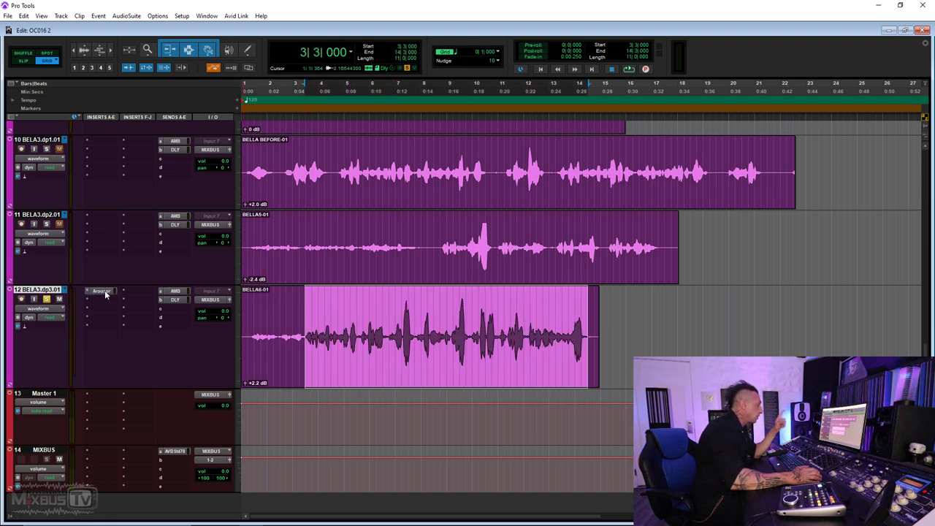
left_click(102, 291)
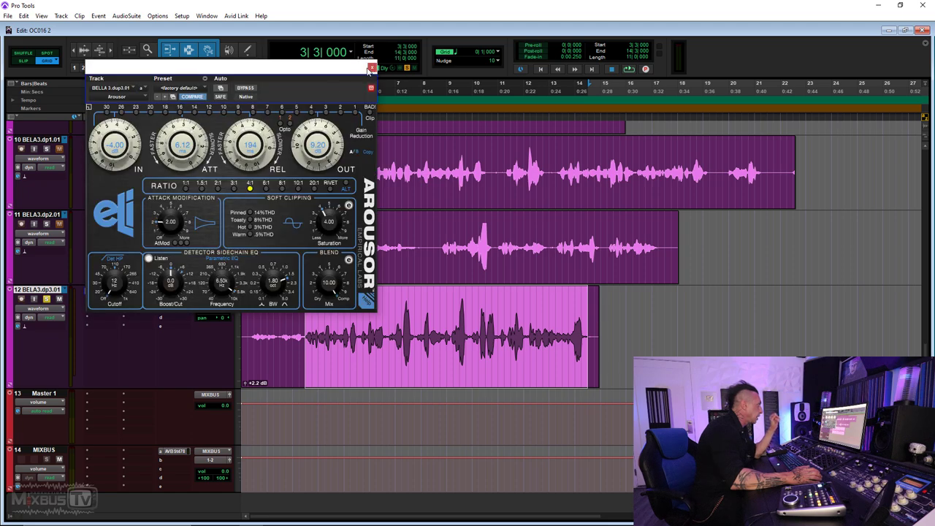
left_click(371, 68)
Step: Insert Maag EQ4 below Arousor on track 12 and raise its air gain while the selected passage plays
left_click(107, 299)
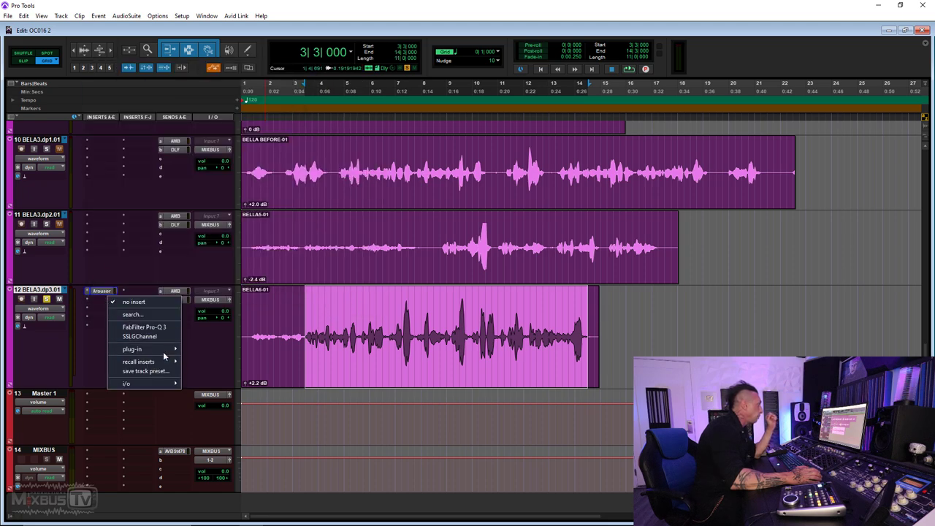
mouse_move(163, 351)
left_click(402, 101)
key("space")
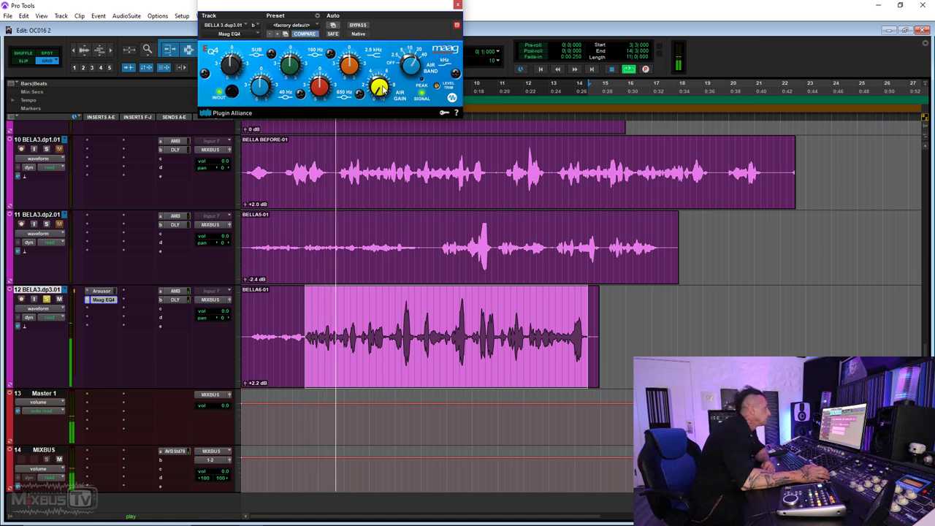
left_click_drag(377, 53, 377, 44)
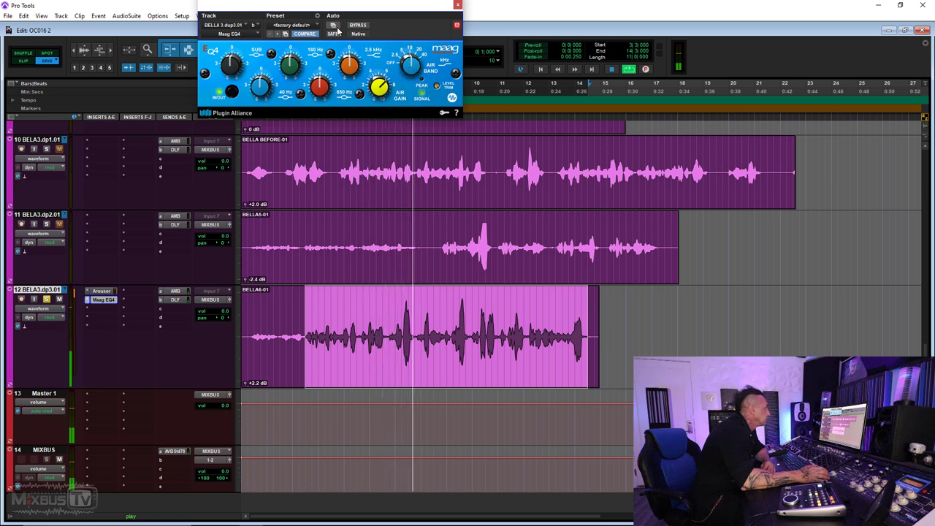
Step: Compare the vocal on track 12 with Maag EQ4 bypassed and engaged during playback
left_click(359, 26)
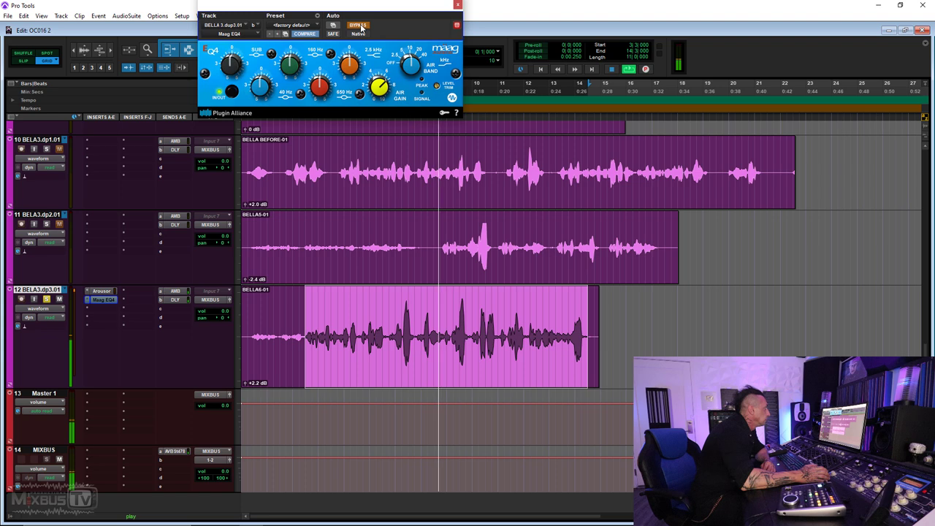
left_click(361, 28)
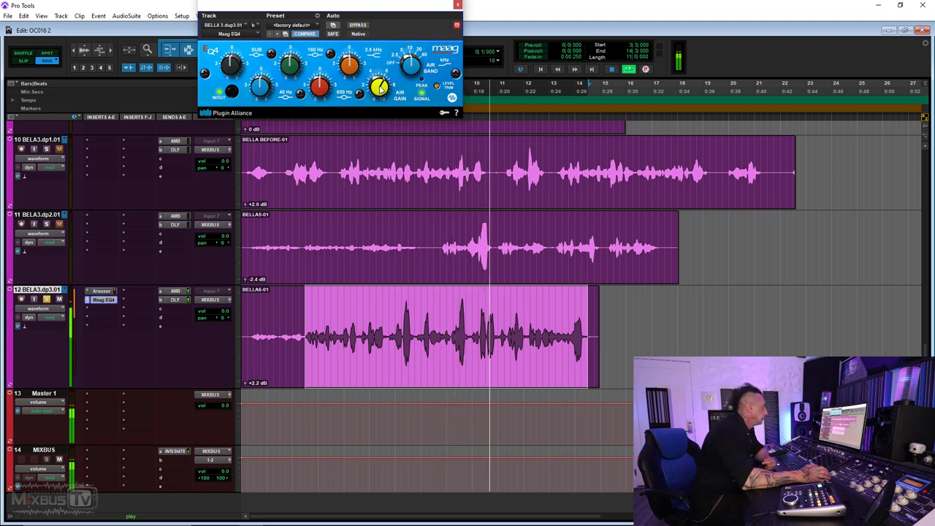
left_click(365, 26)
left_click(365, 26)
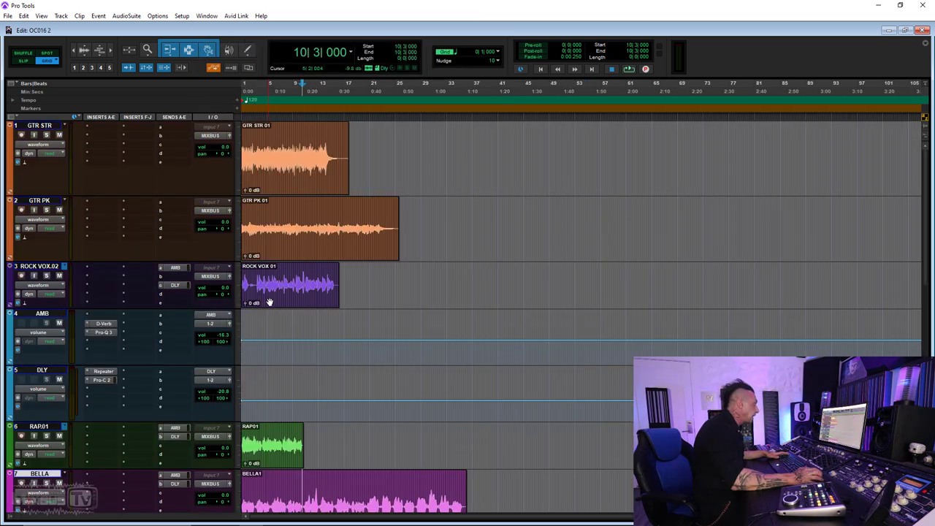
Step: Play the GTR STR track from the start and set the AMB track's D-Verb to Room 2 with Large size
key("Return")
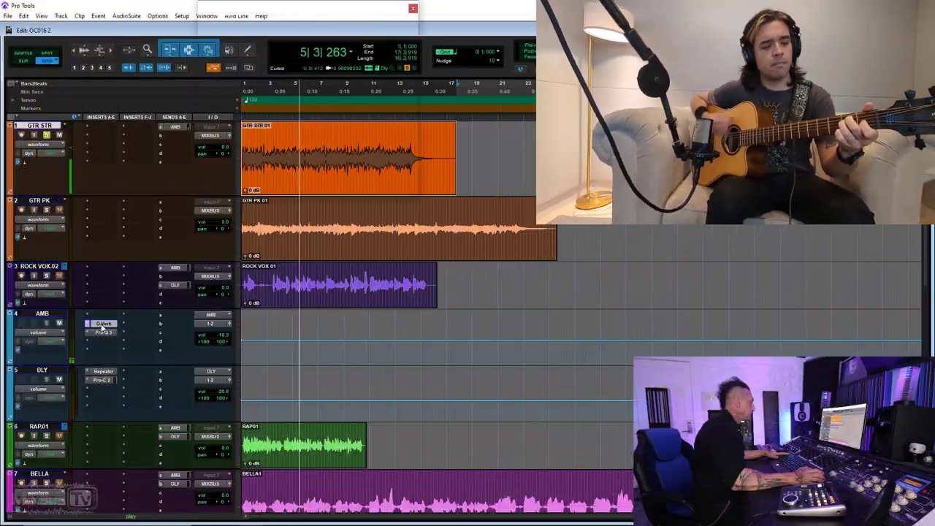
left_click(324, 61)
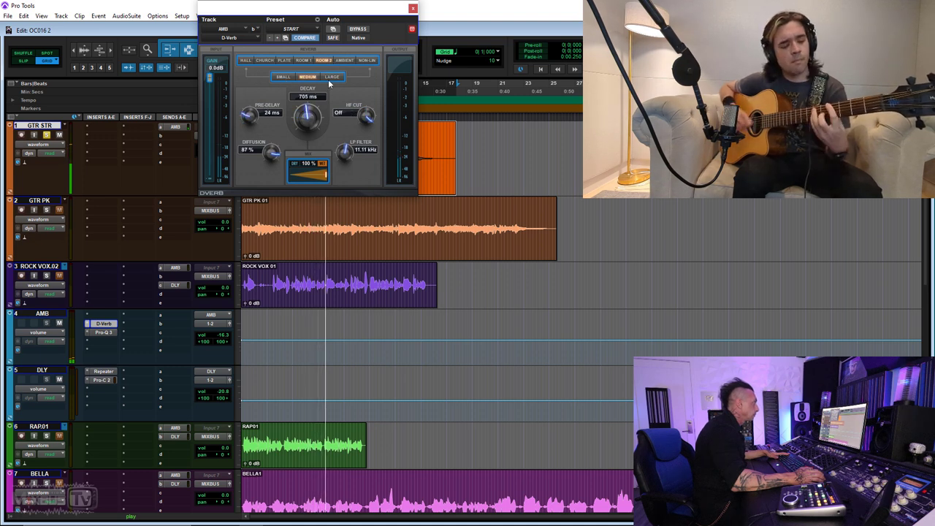
left_click(331, 77)
left_click(413, 9)
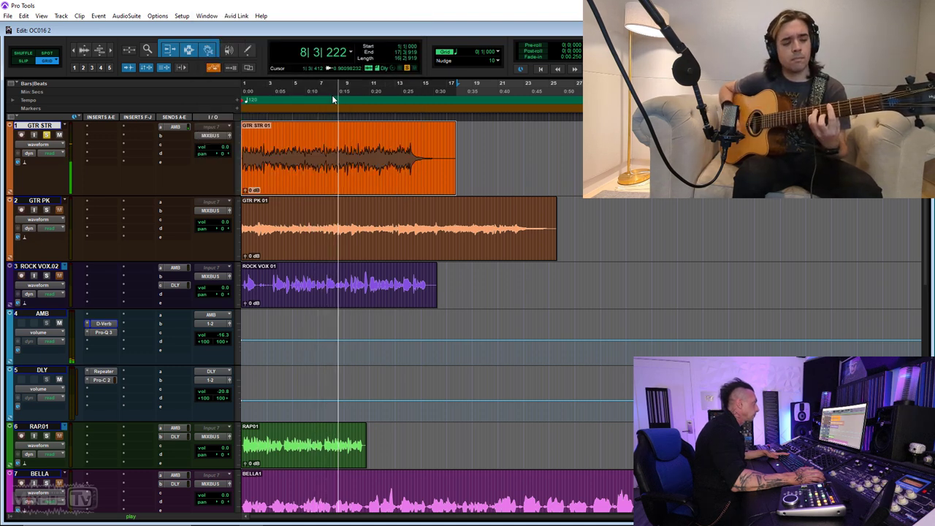
Step: Raise the AMB track's volume to -8.2 dB while the GTR STR guitar plays, then stop playback
left_click_drag(225, 336, 223, 287)
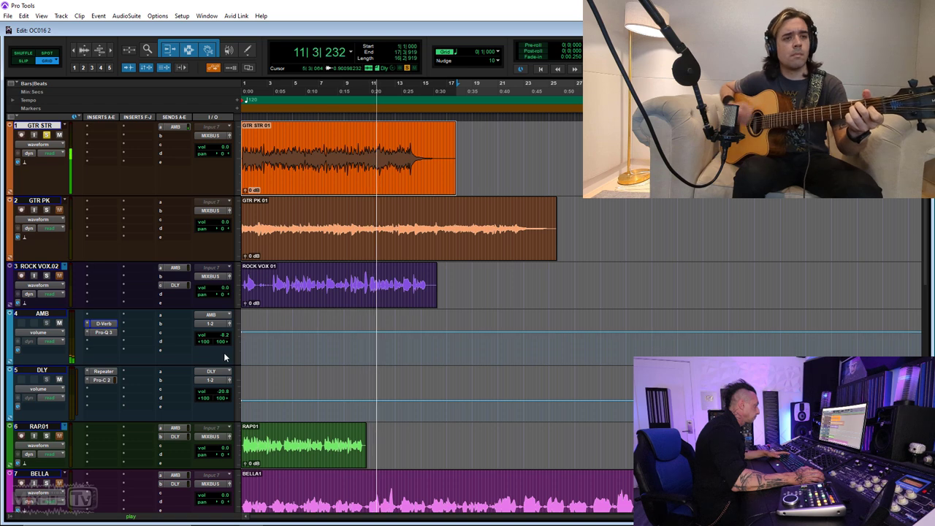
key("r")
key("t")
key("t")
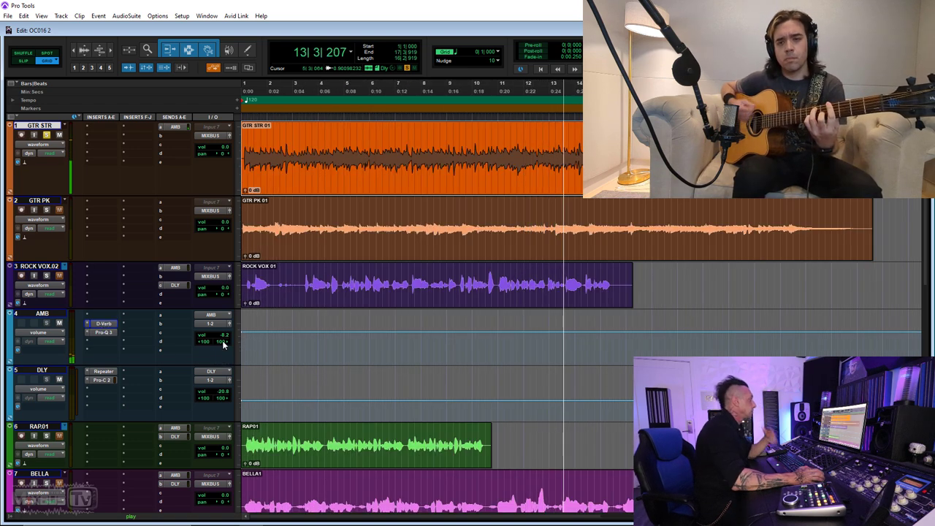
key("t")
key("t")
key("r")
key("r")
key("r")
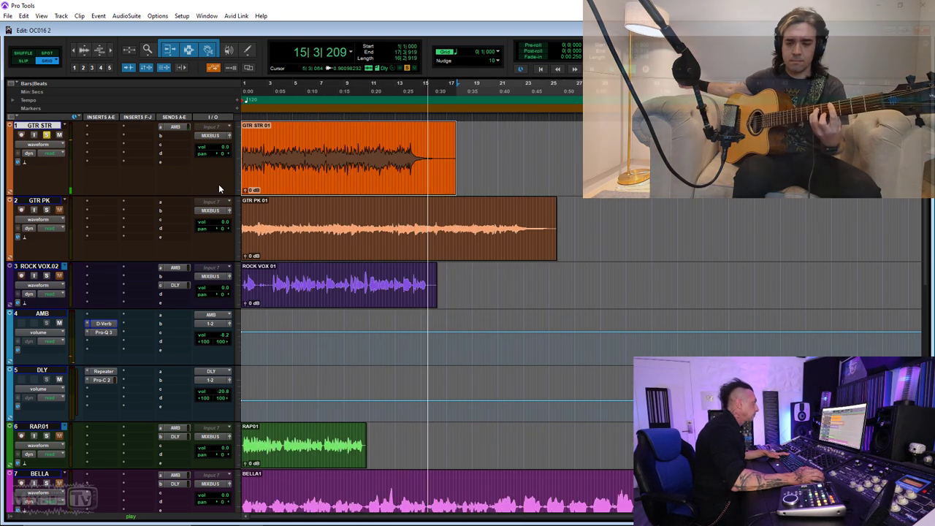
key("space")
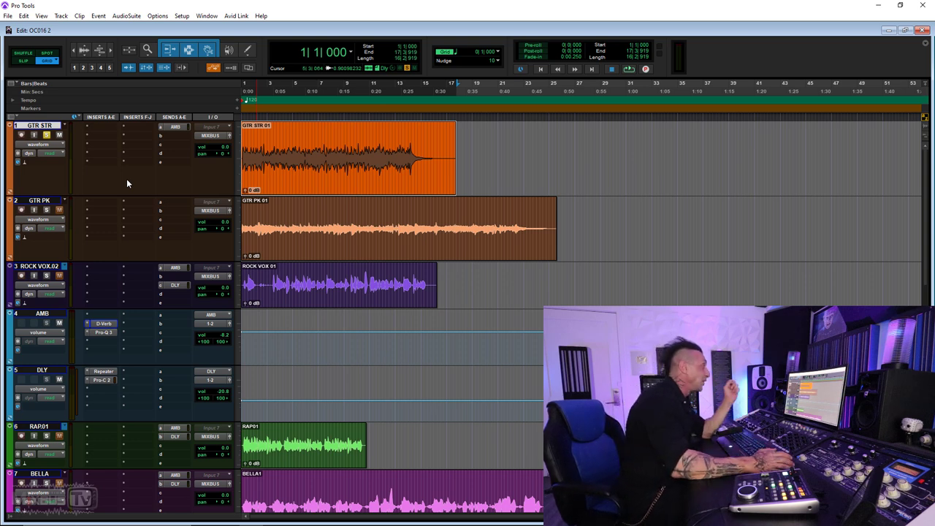
Step: Insert the ERINEQST equalizer on the first insert slot of the GTR STR track
left_click(112, 130)
scroll(110, 129, "down", 2)
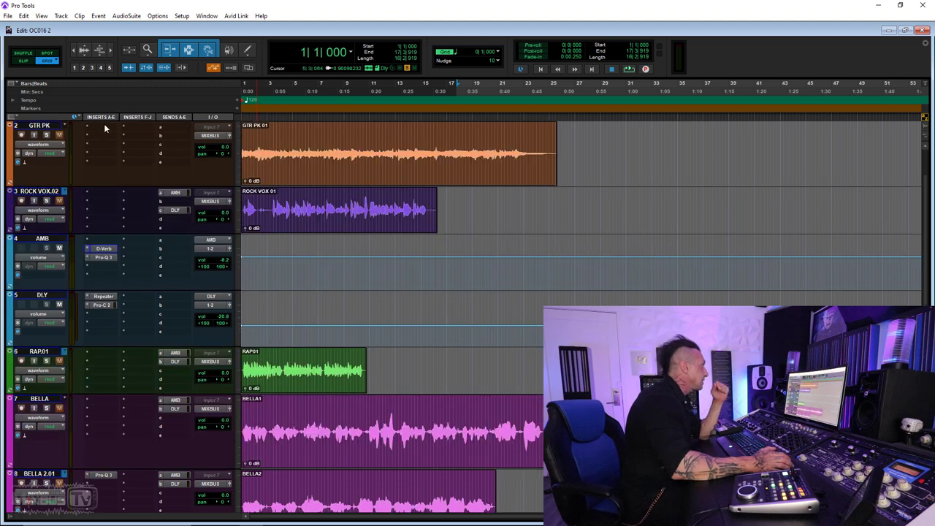
left_click(107, 130)
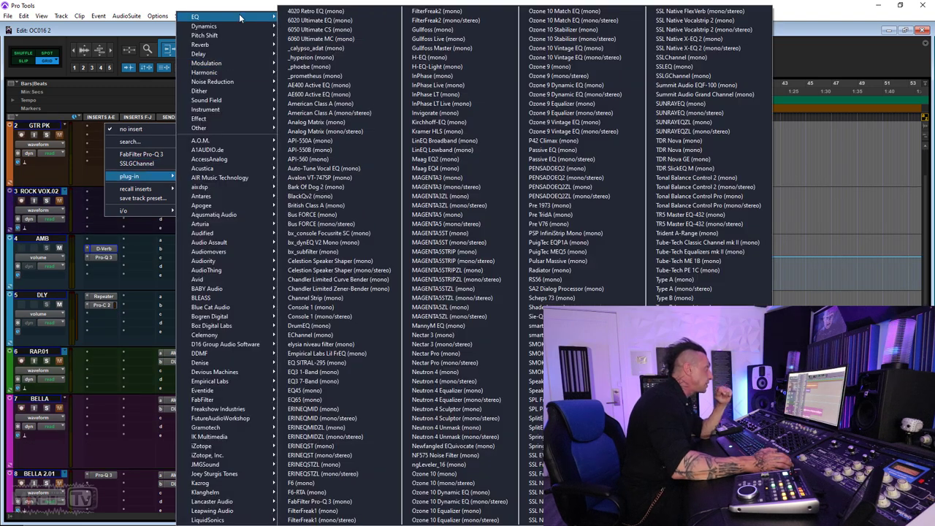
left_click(299, 49)
left_click_drag(296, 24, 349, 6)
Step: Boost the L/M yellow and blue bands in ERINEQST while the guitar plays, comparing the sound against bypass
key("space")
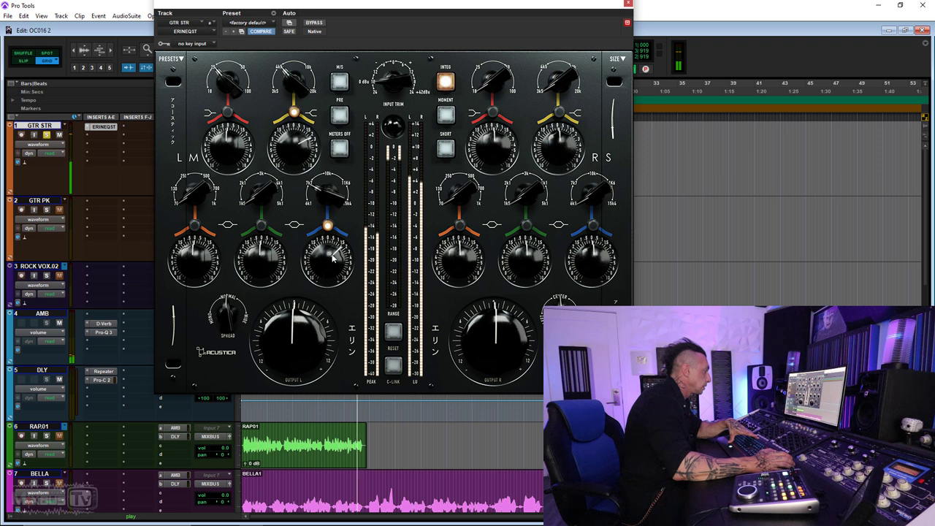
left_click(314, 23)
left_click(315, 23)
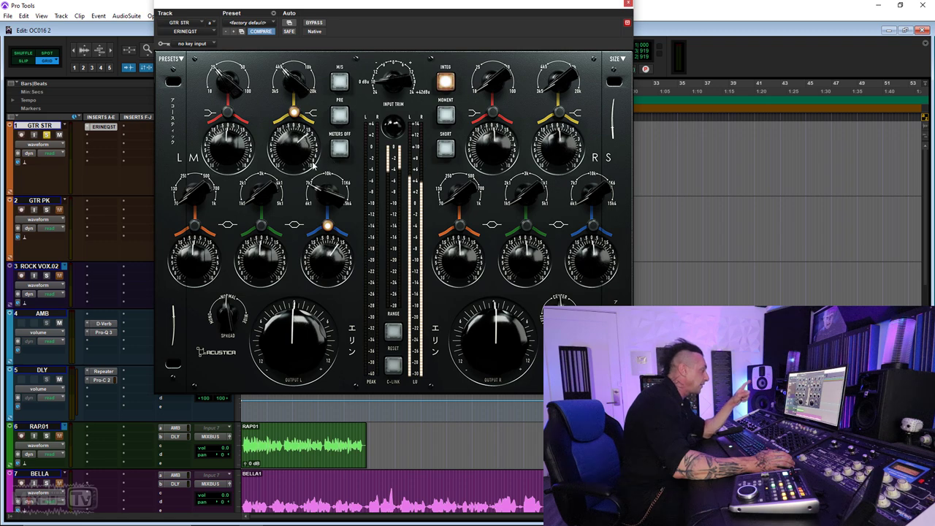
Step: Close the ERINEQST equalizer and insert TDR Nova GE on the first insert slot of the GTR PK track
left_click(627, 5)
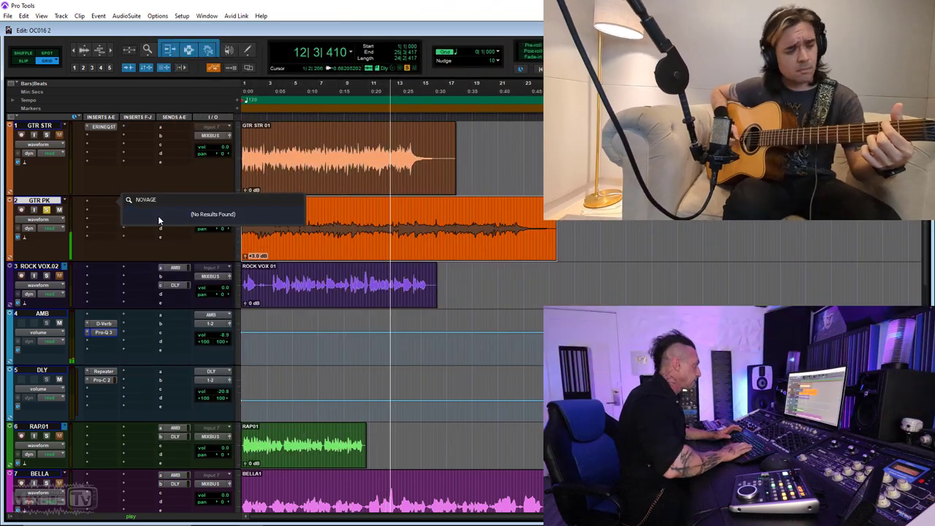
key("BackSpace")
key("BackSpace")
key("Down")
key("Down")
key("Return")
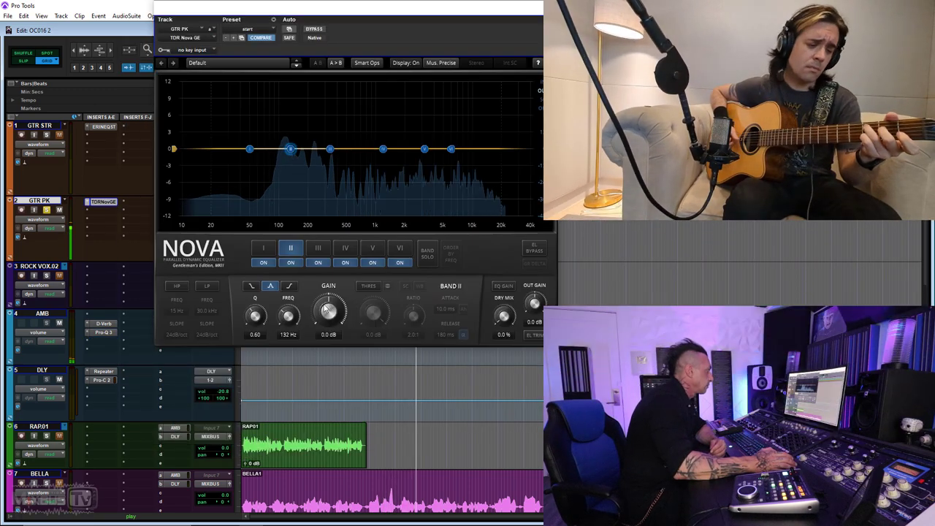
Step: Enable band II's threshold in Nova at -20.5 dB, 125 Hz and Q 1.12, and boost band VI 4.3 dB at 4.2 kHz
left_click(367, 287)
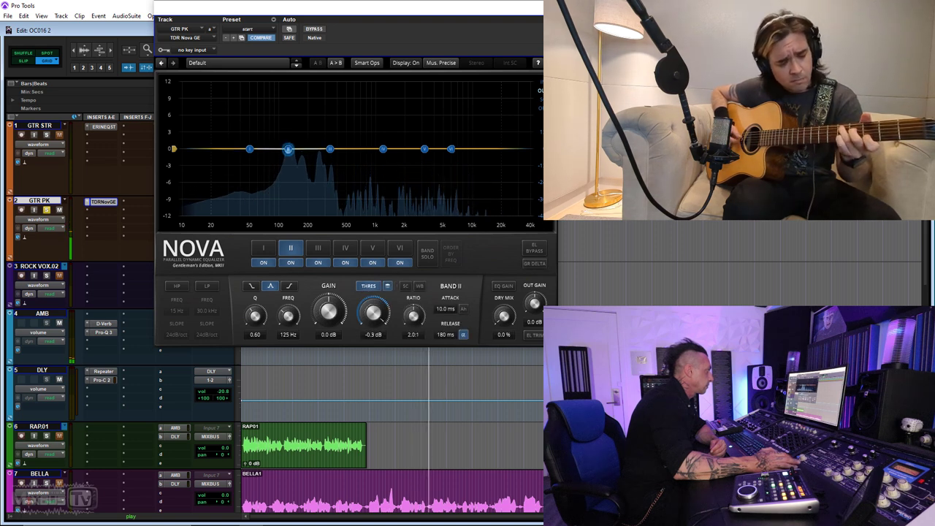
left_click_drag(256, 315, 257, 305)
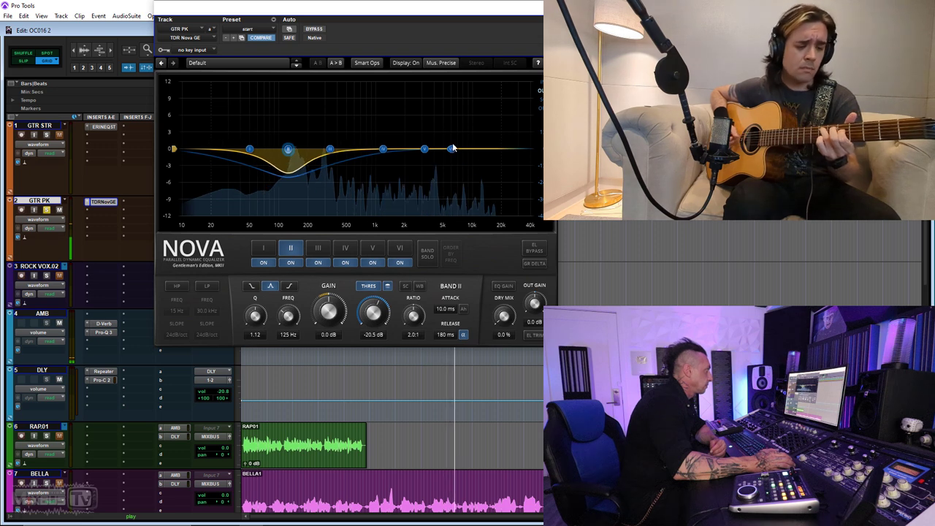
left_click_drag(451, 149, 437, 129)
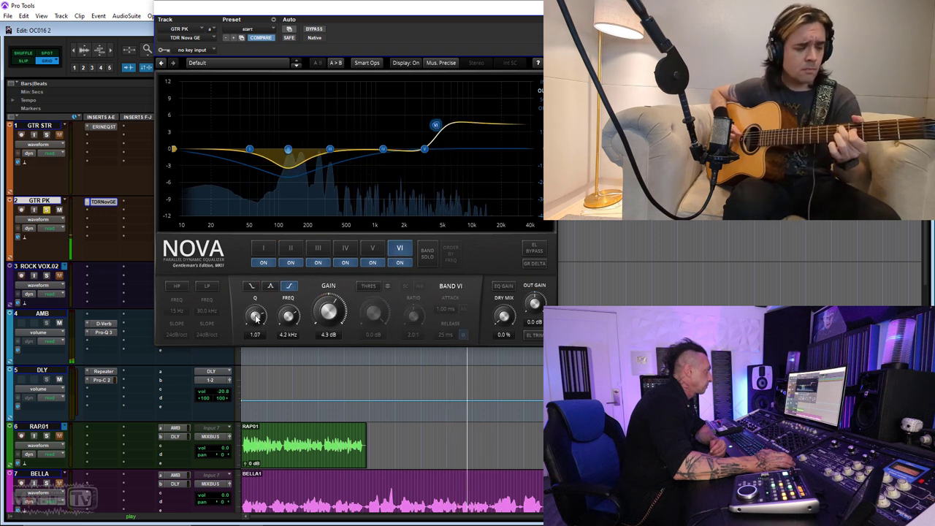
Step: Set Nova's band II threshold to -23.5 dB and Q to 1.43, then close the equalizer
left_click(290, 248)
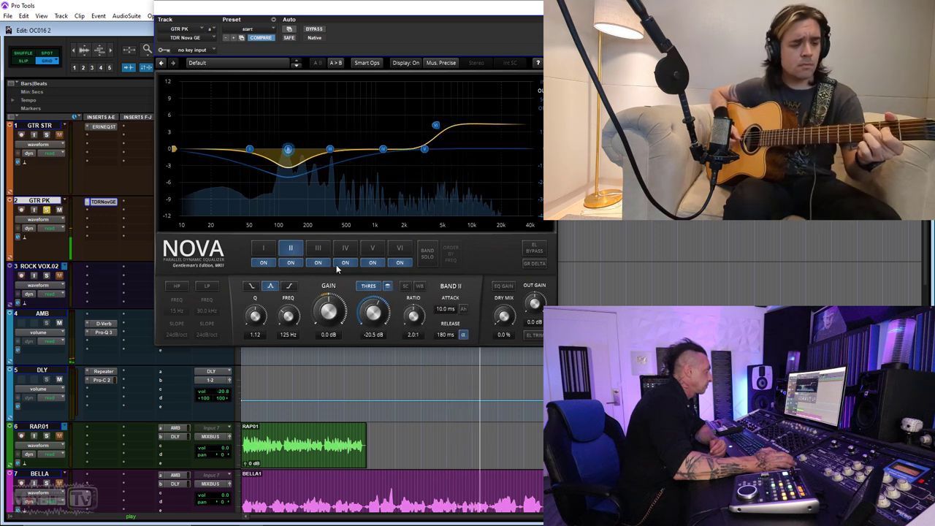
left_click_drag(373, 314, 372, 319)
left_click_drag(256, 321, 256, 316)
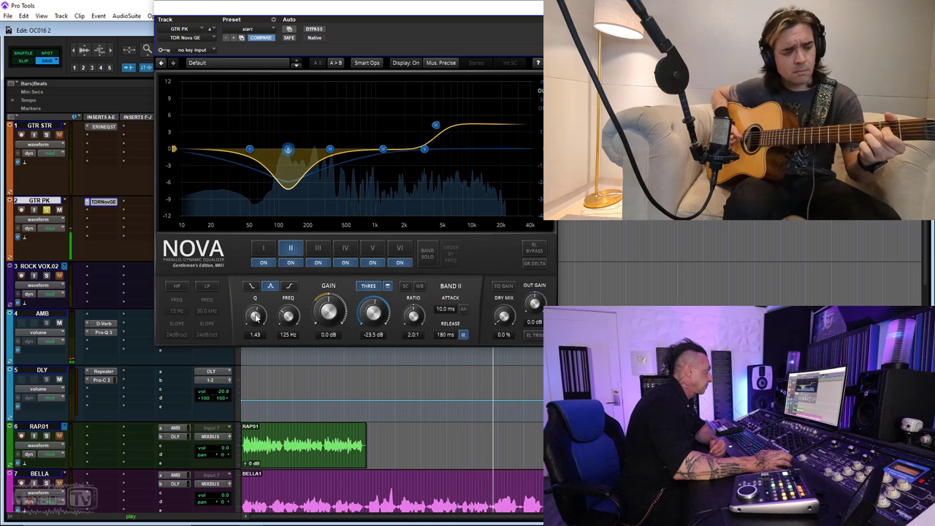
key("ctrl+w")
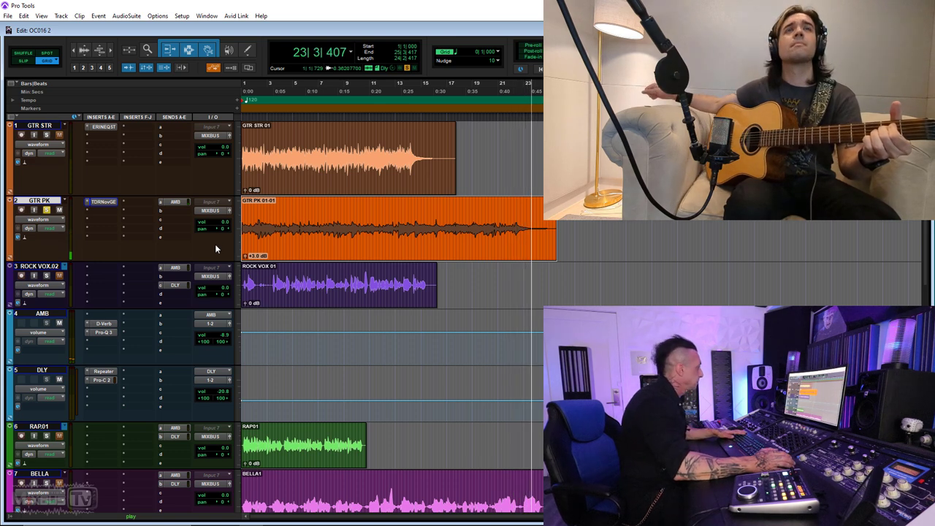
Step: Stop playback and reopen Nova on the GTR PK track to review its EQ curve before closing it
key("space")
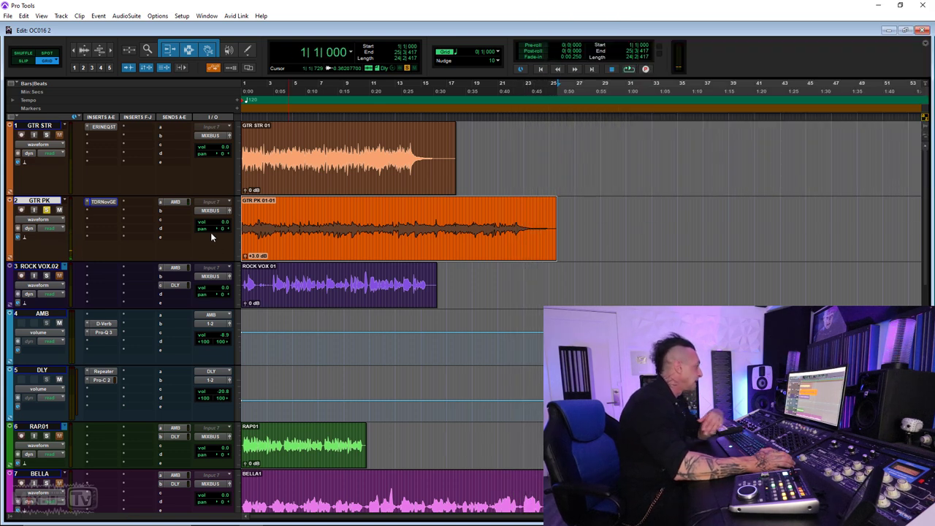
left_click(103, 201)
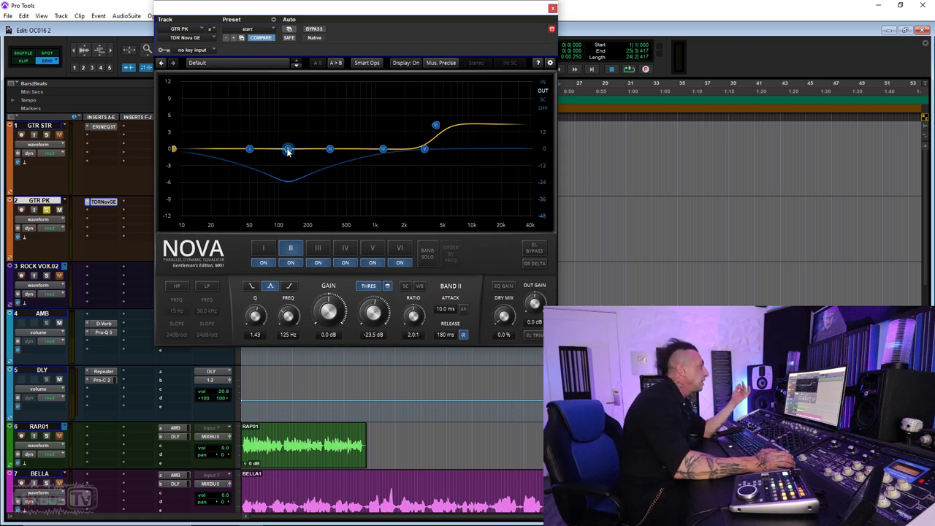
left_click(553, 9)
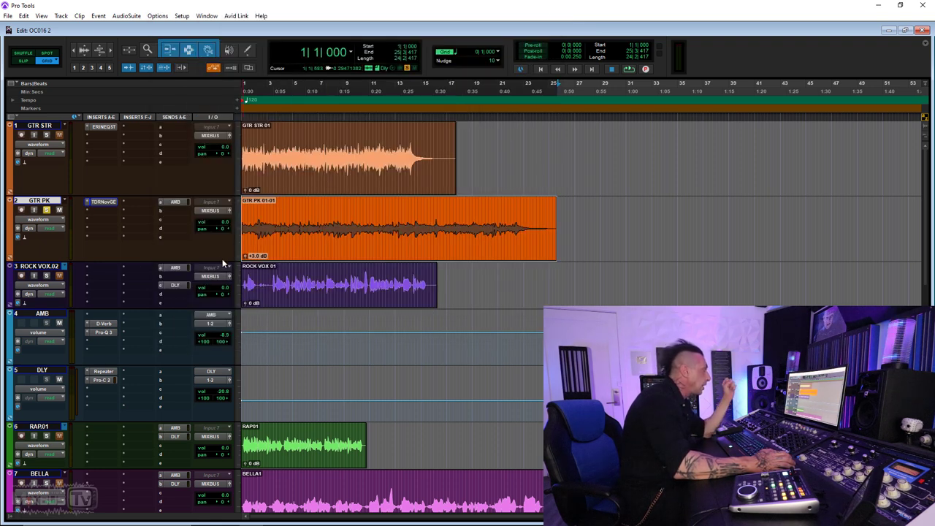
Step: Enlarge the GTR PK track's height, then select the ROCK VOX 01 clip and play it soloed
left_click_drag(221, 261, 222, 271)
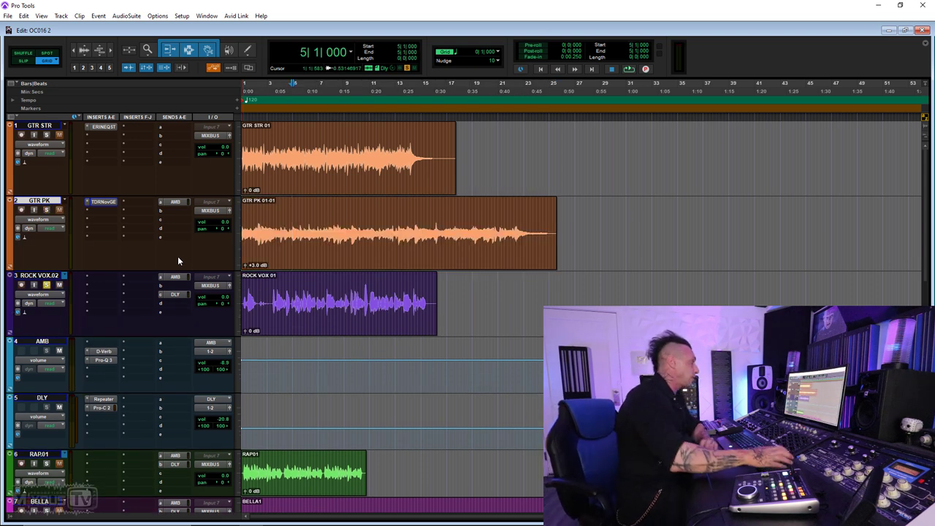
double_click(303, 302)
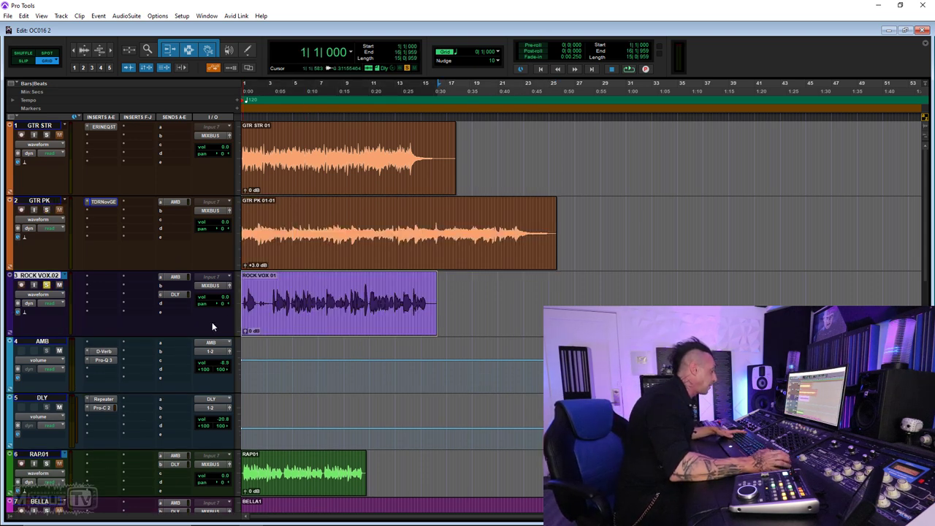
key("ctrl+]")
key("space")
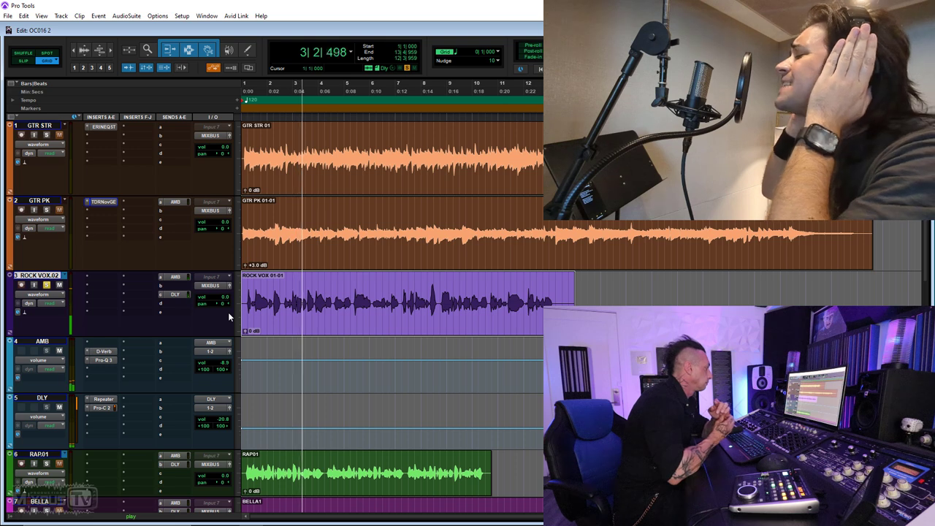
Step: Set the AMB track's volume to -14.8 dB and the DLY track's to -20.2 dB while the rock vocal plays, then stop playback
left_click(227, 366)
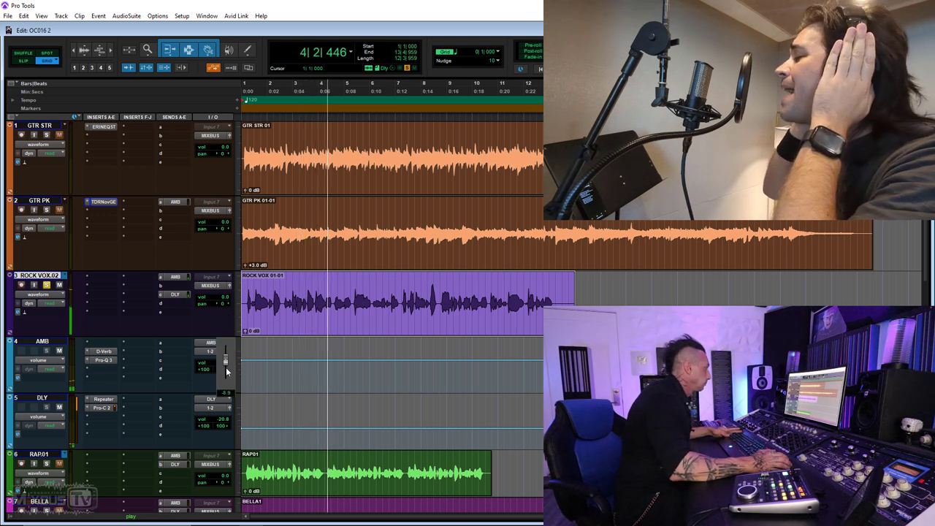
left_click(227, 421)
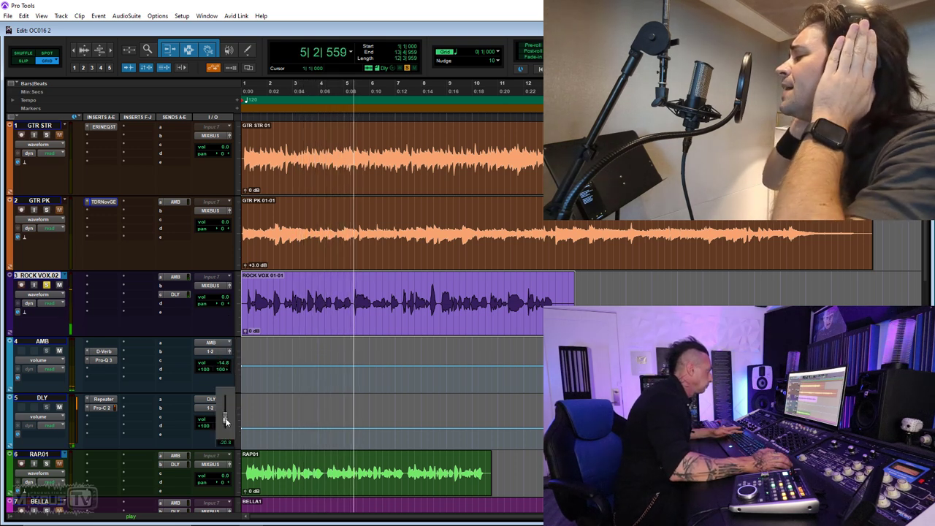
key("ctrl+]")
key("ctrl+]")
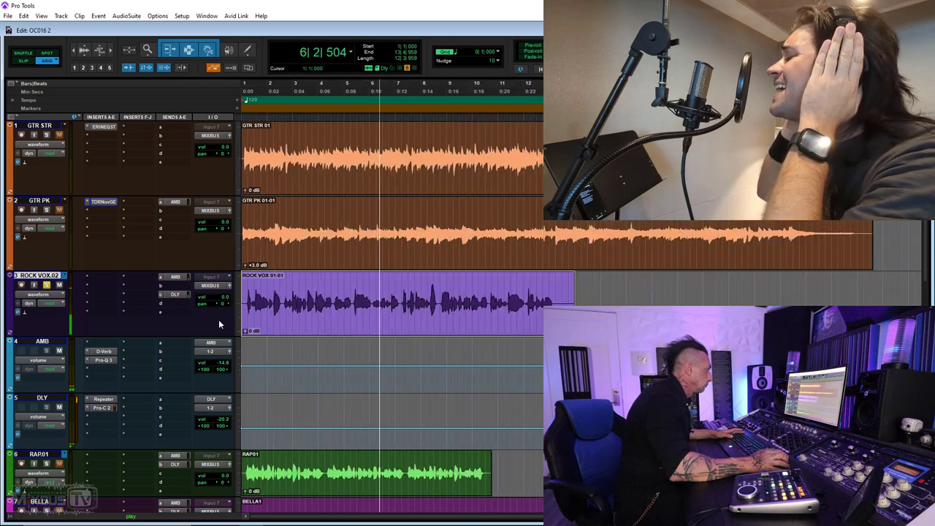
key("ctrl+[")
key("ctrl+[")
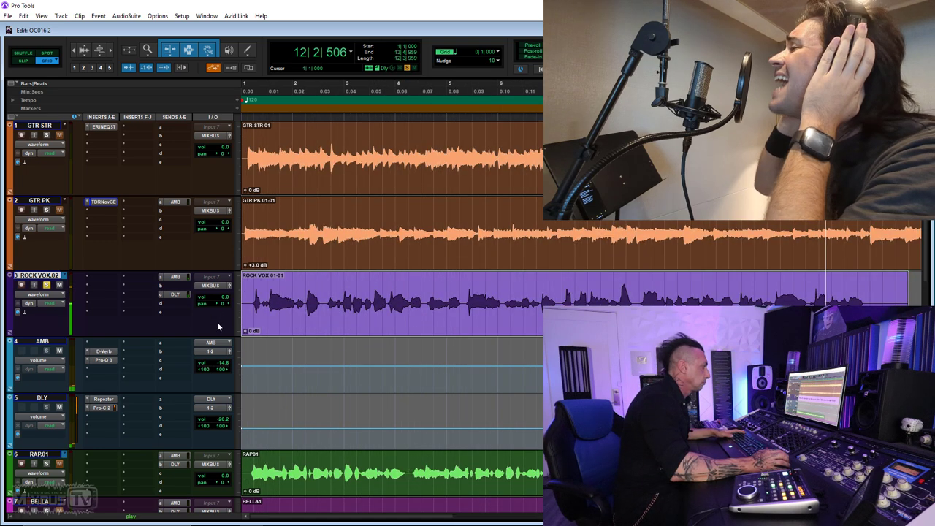
key("space")
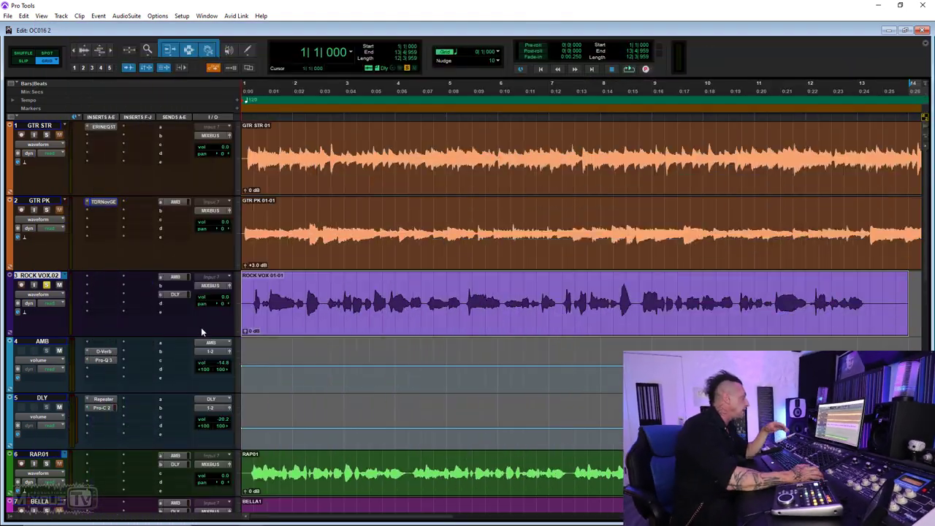
Step: Increase the height of the ROCK VOX.02 track, then audition the soloed RAP01 clip and stop playback
left_click_drag(202, 337, 195, 376)
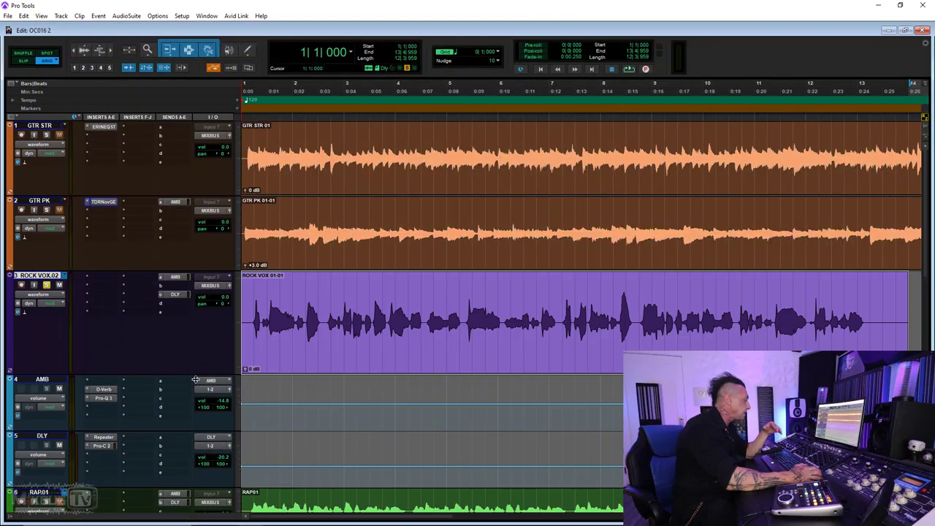
left_click(422, 299)
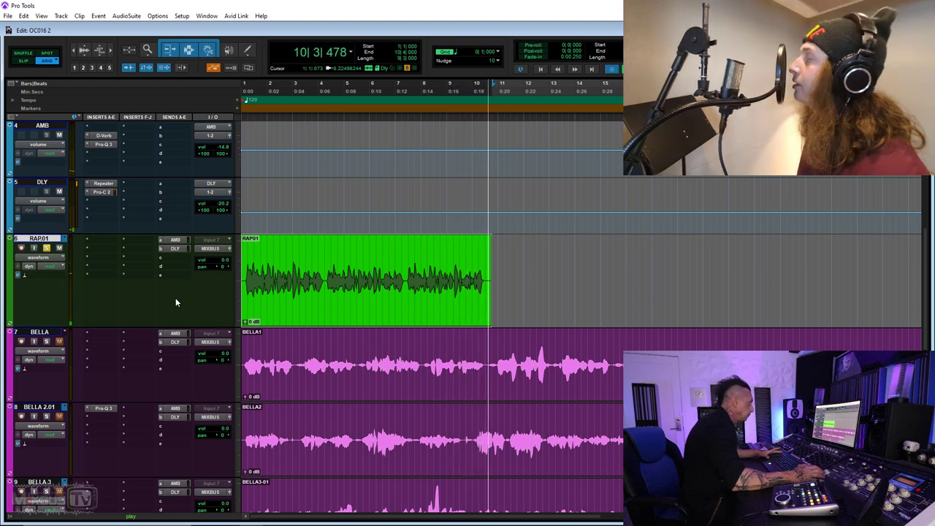
key("space")
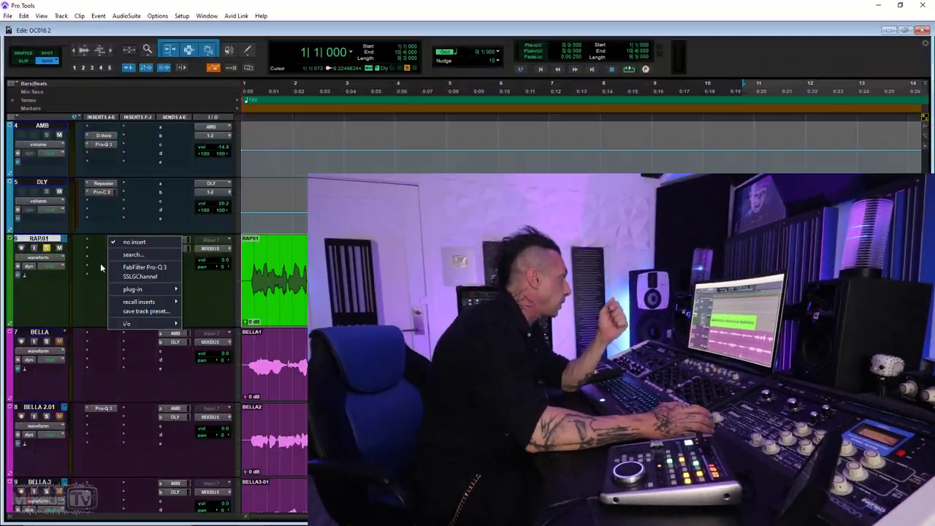
Step: Insert the API-550B mono equalizer on the RAP.01 track's first slot and compare its sound against bypass during playback
mouse_move(162, 291)
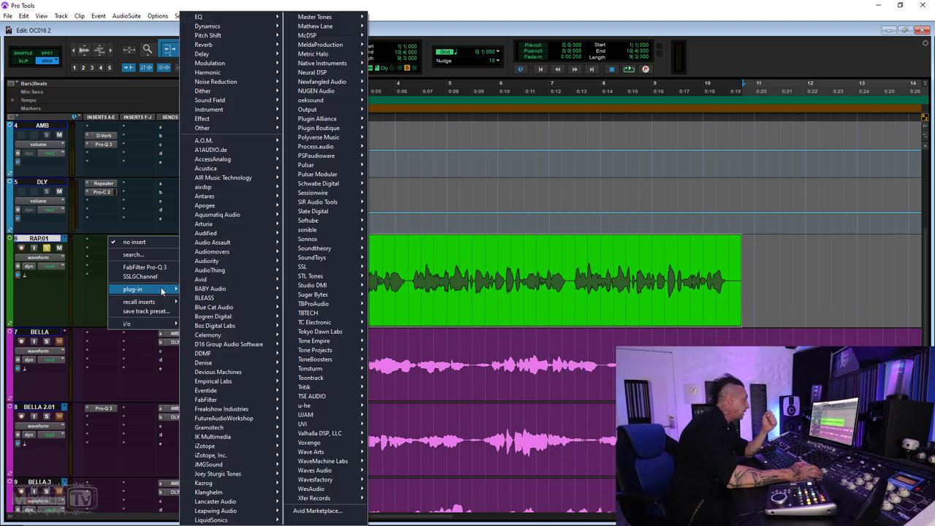
mouse_move(242, 17)
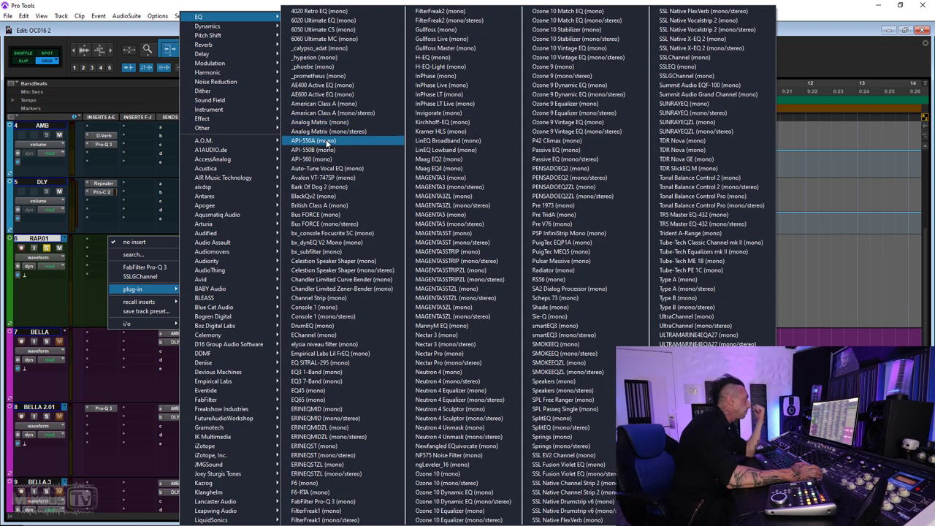
left_click(324, 149)
key("space")
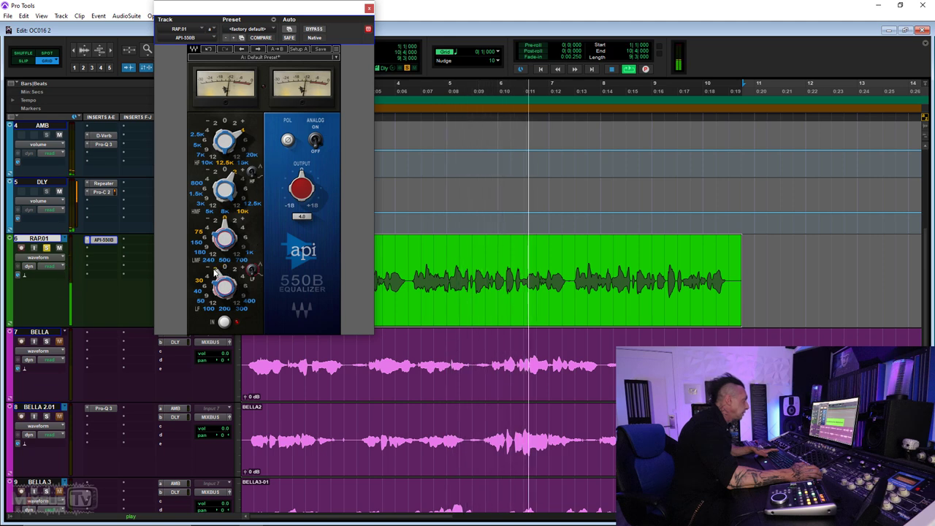
left_click(319, 29)
left_click(315, 29)
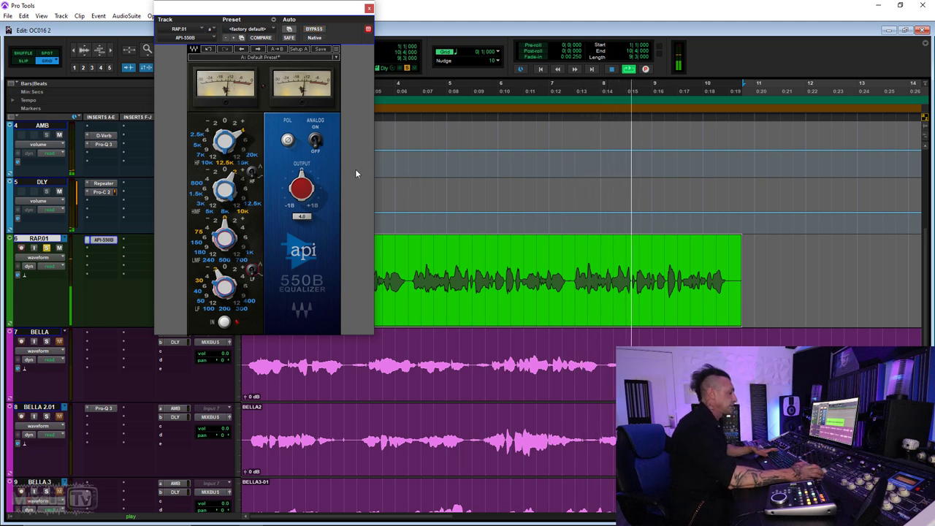